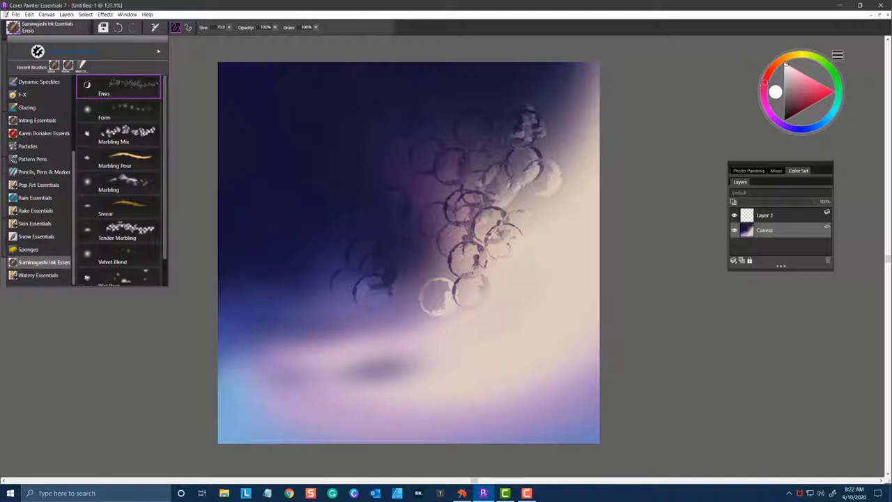
Step: Scatter soft red dabs over the dark left side, middle and lower right of the painting on Layer 1 with the Form brush
click(129, 117)
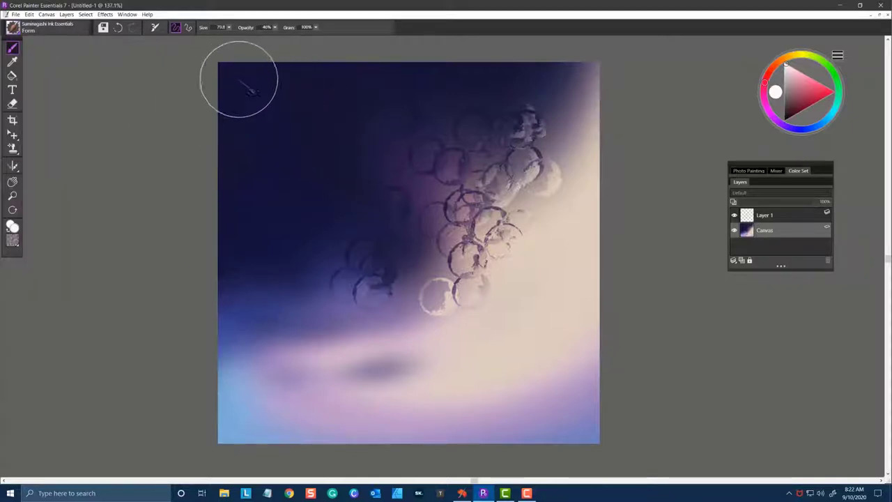
click(773, 215)
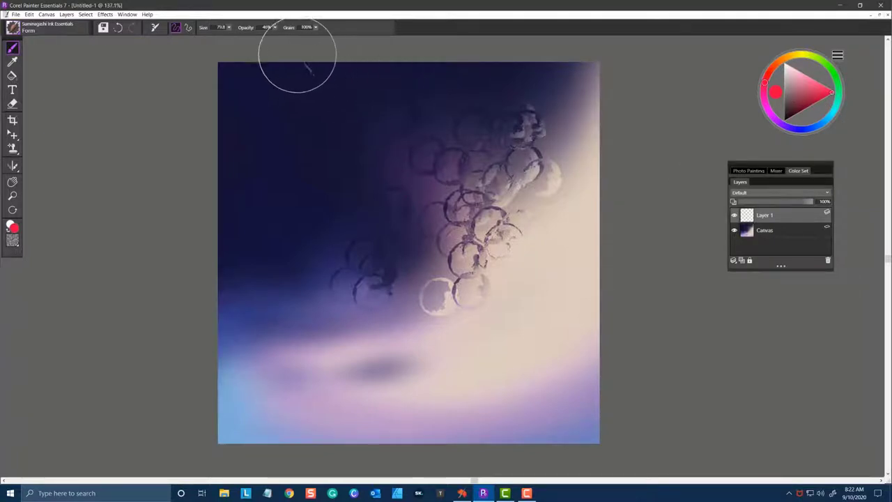
click(341, 169)
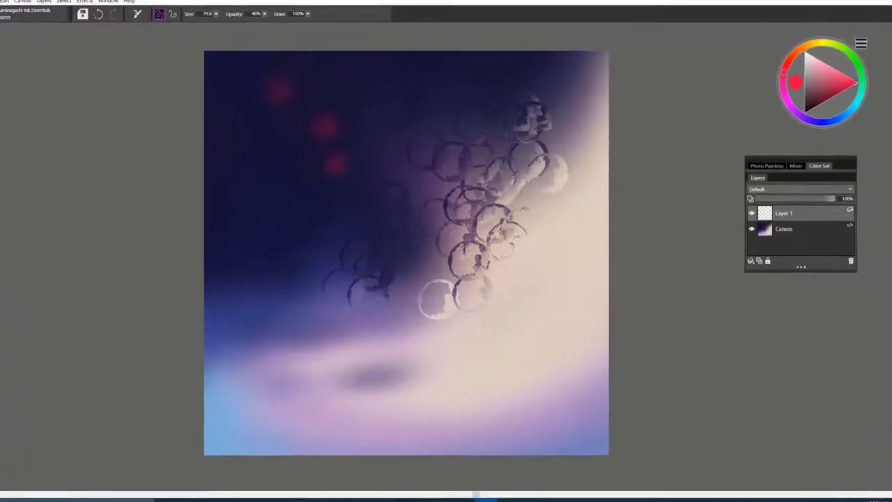
click(327, 205)
click(366, 227)
click(386, 277)
click(432, 277)
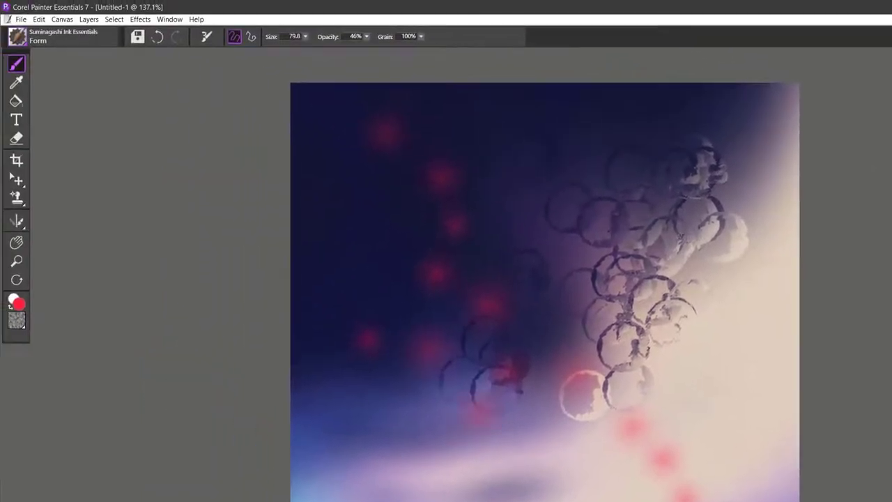
click(559, 117)
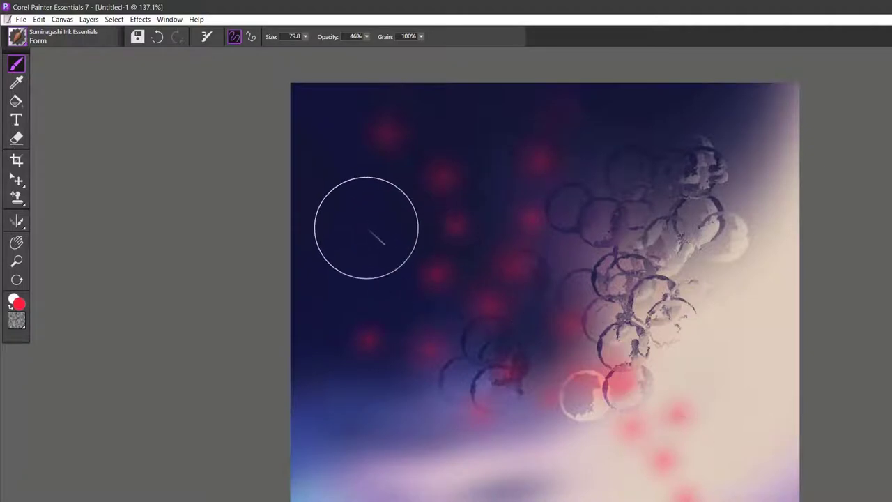
drag(311, 308, 491, 412)
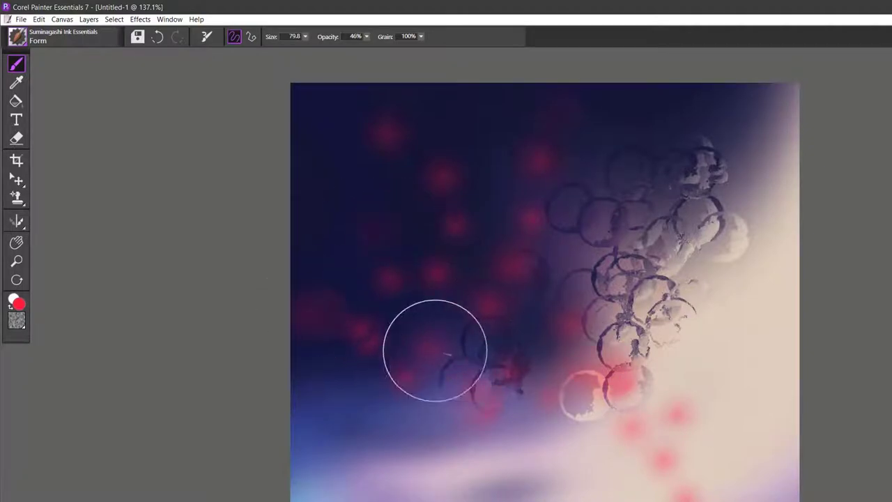
click(434, 350)
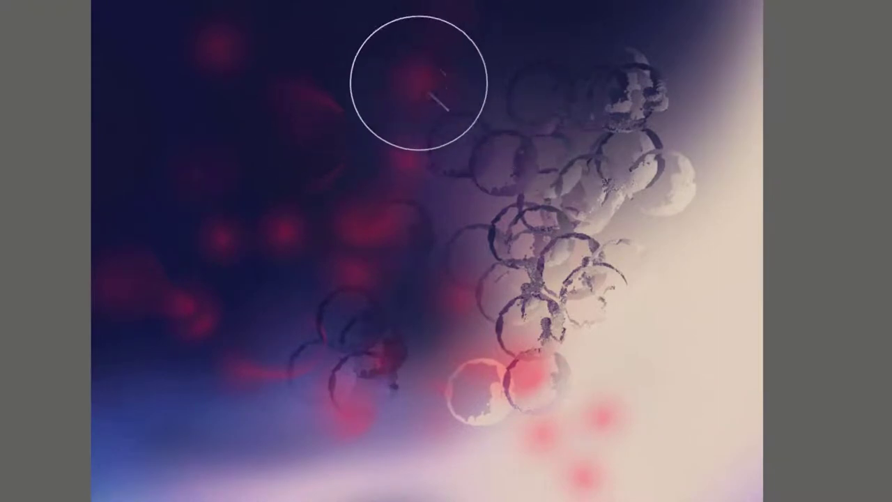
Step: Pull the red dabs on Layer 1 into flowing streaks through the middle and lower right with the Form brush
drag(354, 99, 385, 141)
mouse_move(395, 178)
mouse_down()
mouse_move(397, 226)
mouse_move(510, 155)
mouse_move(419, 203)
mouse_move(293, 230)
mouse_up()
mouse_move(268, 269)
mouse_down()
mouse_move(398, 111)
mouse_move(437, 156)
mouse_move(520, 141)
mouse_move(496, 190)
mouse_move(627, 217)
mouse_move(551, 241)
mouse_move(593, 236)
mouse_move(473, 267)
mouse_move(404, 264)
mouse_move(297, 185)
mouse_move(216, 224)
mouse_move(210, 330)
mouse_move(439, 262)
mouse_up()
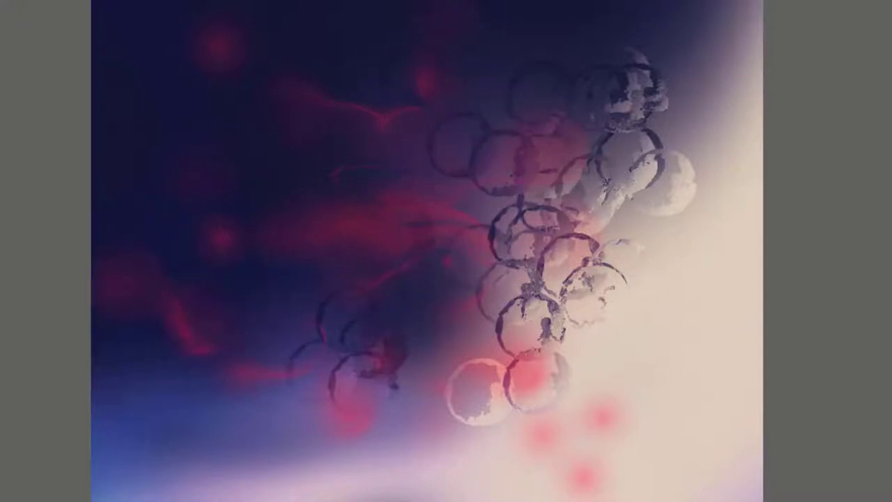
mouse_move(475, 406)
mouse_down()
mouse_move(587, 480)
mouse_move(624, 492)
mouse_up()
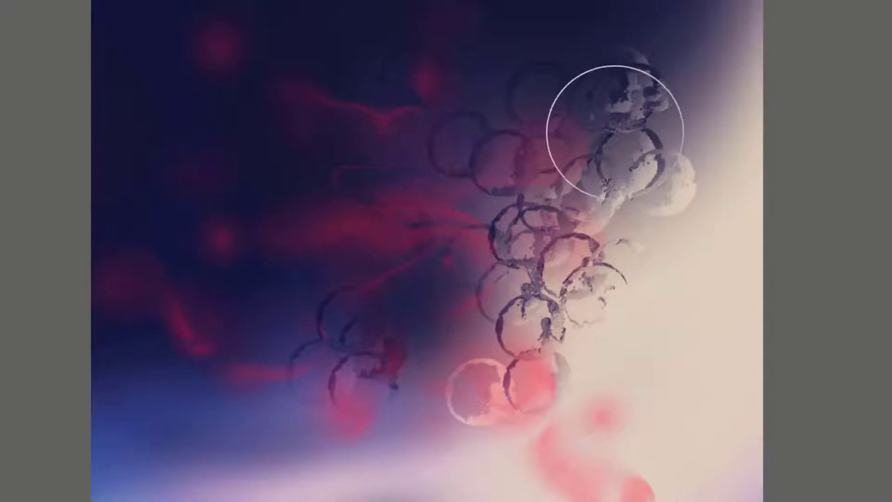
Step: Smear the ring textures on the Canvas layer into flowing bands with long Form brush strokes
mouse_move(606, 124)
mouse_down()
mouse_move(586, 185)
mouse_move(615, 134)
mouse_move(597, 88)
mouse_move(523, 111)
mouse_move(551, 160)
mouse_up()
drag(616, 162, 648, 170)
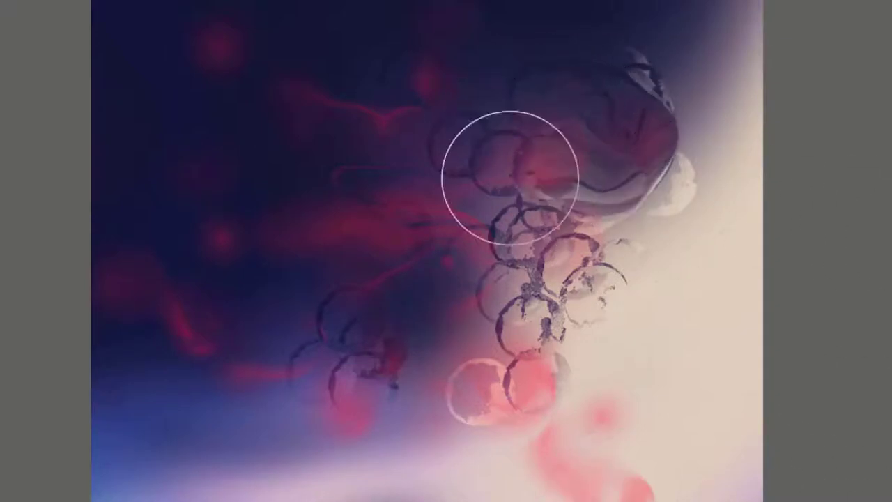
drag(486, 120, 490, 166)
drag(562, 217, 608, 213)
drag(490, 227, 507, 227)
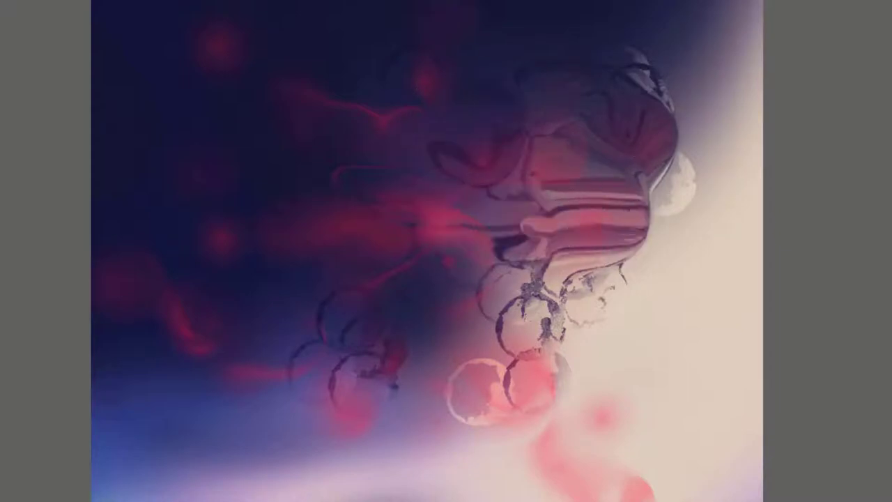
drag(398, 227, 534, 223)
mouse_move(496, 291)
mouse_down()
mouse_move(592, 295)
mouse_move(489, 298)
mouse_move(474, 326)
mouse_move(568, 330)
mouse_move(415, 354)
mouse_up()
drag(488, 380, 563, 386)
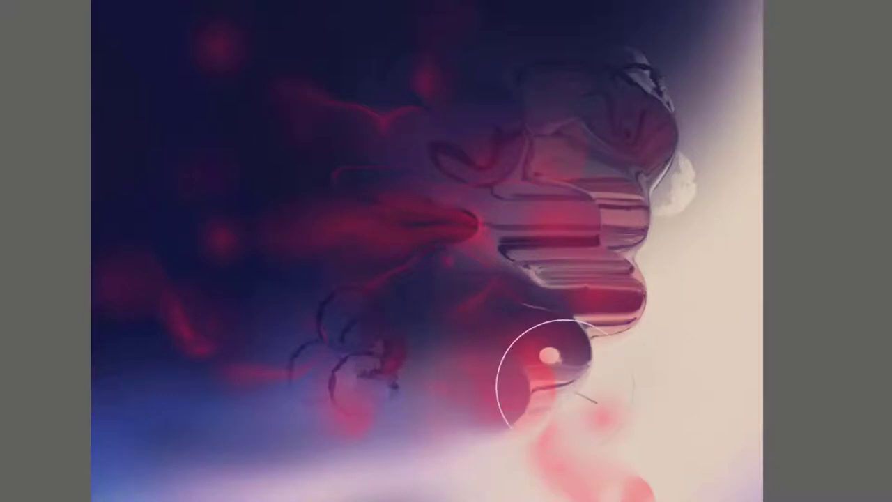
drag(487, 315, 374, 281)
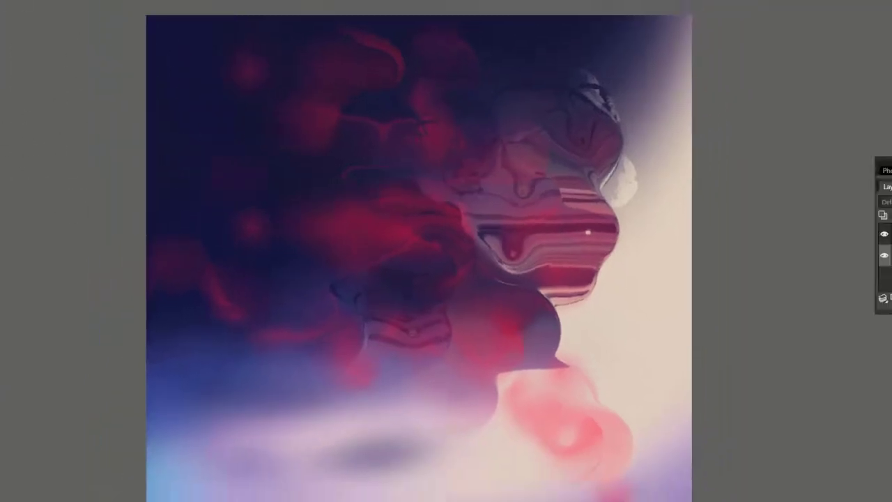
Step: Break up the smeared bands on the Canvas layer into woven texture with a large Marbling Mix brush
mouse_move(460, 206)
mouse_down()
mouse_move(496, 299)
mouse_move(457, 135)
mouse_up()
drag(457, 134, 515, 194)
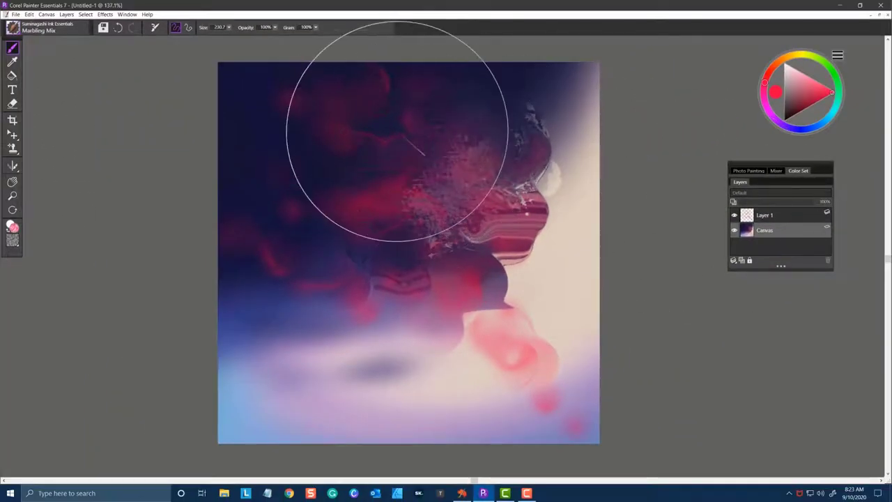
mouse_move(401, 251)
mouse_down()
mouse_move(519, 226)
mouse_move(449, 307)
mouse_up()
drag(449, 214, 449, 172)
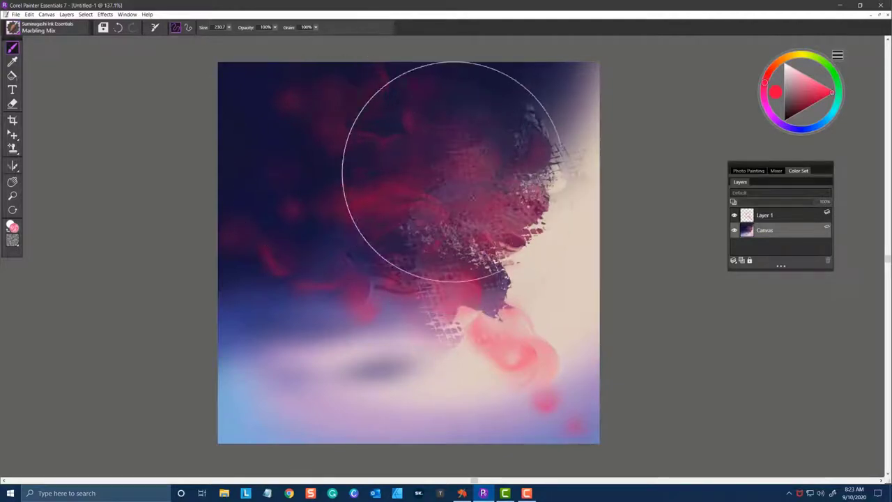
mouse_move(462, 100)
mouse_down()
mouse_move(529, 111)
mouse_move(578, 154)
mouse_move(514, 237)
mouse_move(530, 244)
mouse_move(481, 313)
mouse_up()
drag(392, 257, 437, 250)
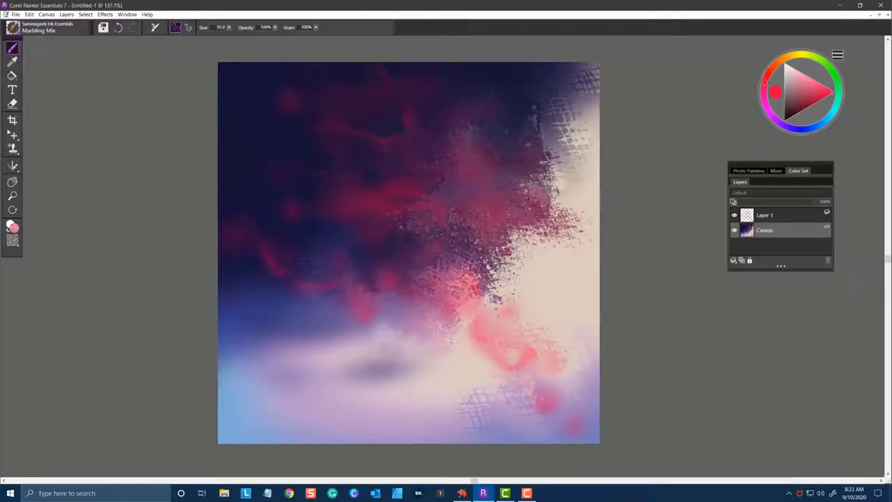
Step: Roughen the edges between the dark and light areas of the Canvas layer with a smaller Marbling Mix brush
drag(379, 311, 380, 310)
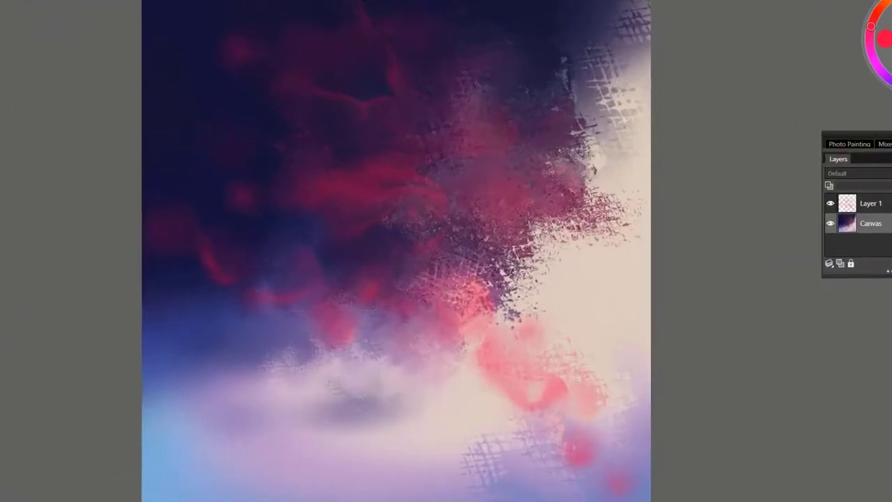
drag(449, 161, 530, 139)
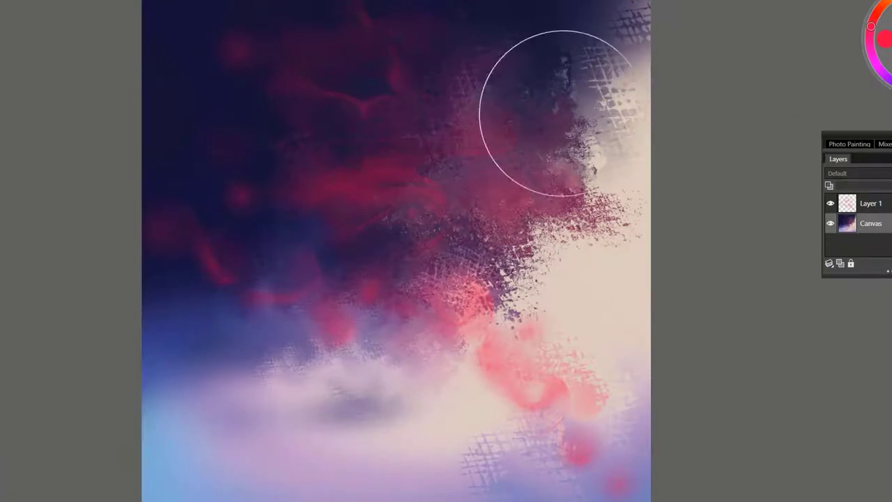
drag(589, 76, 609, 73)
mouse_move(609, 73)
mouse_down()
mouse_move(612, 61)
mouse_move(576, 67)
mouse_up()
drag(597, 186, 584, 167)
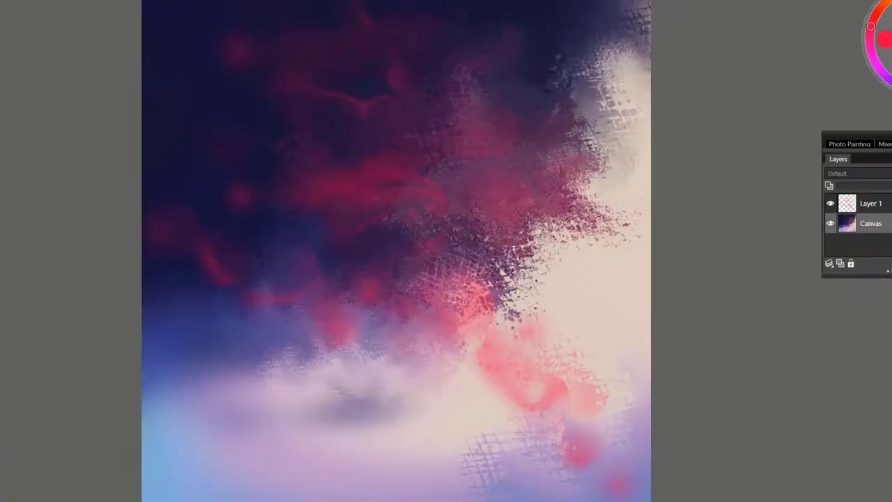
mouse_move(601, 202)
mouse_down()
mouse_move(555, 216)
mouse_move(493, 289)
mouse_up()
drag(533, 269, 517, 292)
drag(541, 433, 567, 420)
drag(471, 244, 454, 228)
drag(362, 338, 336, 320)
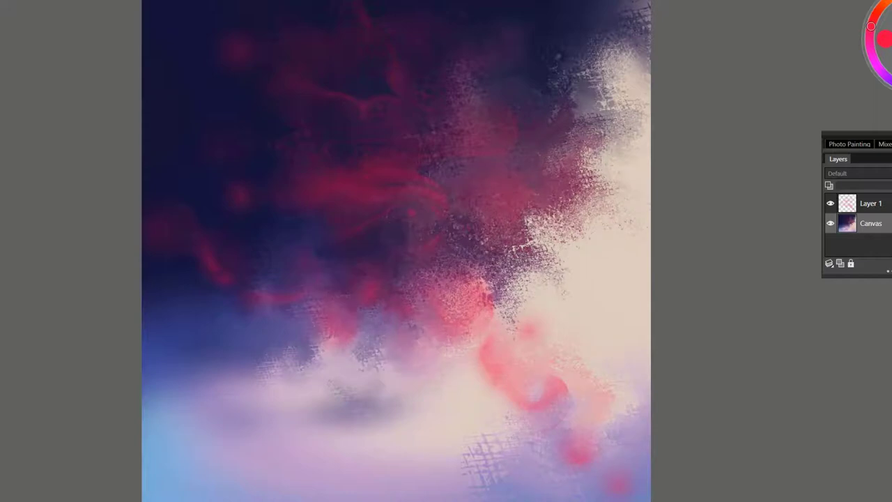
Step: Paint pink cloud shapes and an orange diagonal band down to the lower-right corner of the painting with the Marbling Pour brush
click(3, 3)
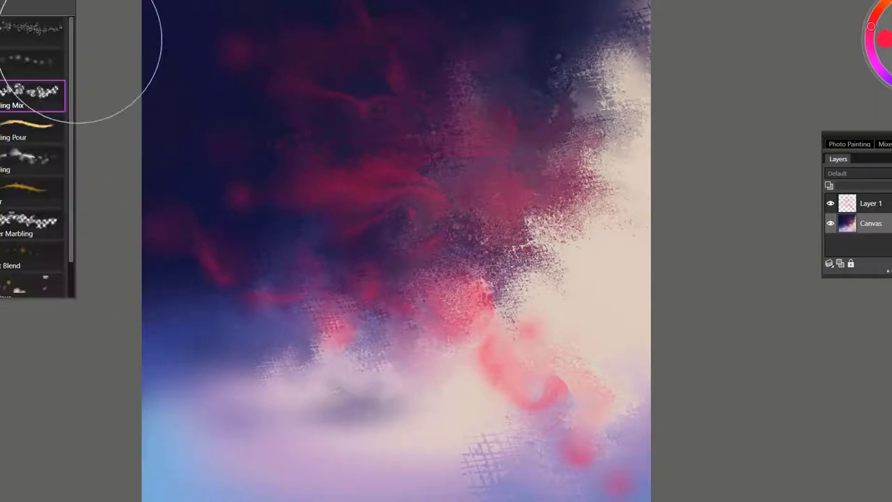
click(13, 132)
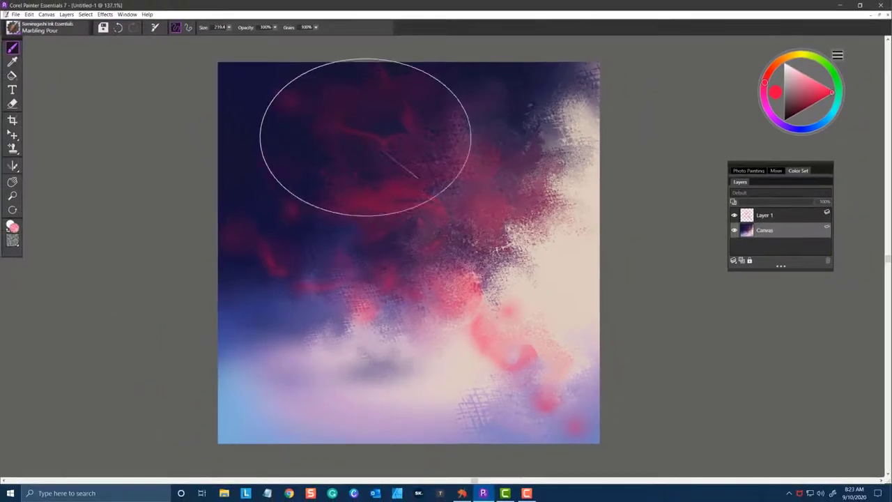
drag(302, 109, 311, 104)
drag(342, 143, 380, 184)
mouse_move(343, 120)
mouse_down()
mouse_move(329, 135)
mouse_move(340, 148)
mouse_up()
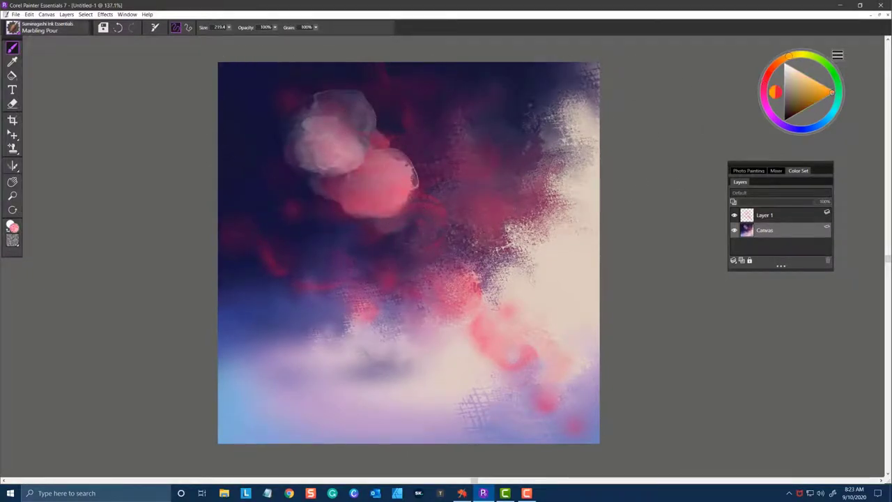
mouse_move(321, 133)
mouse_down()
mouse_move(303, 91)
mouse_move(255, 82)
mouse_move(339, 137)
mouse_move(332, 149)
mouse_move(345, 181)
mouse_move(390, 185)
mouse_move(359, 193)
mouse_move(348, 219)
mouse_move(373, 244)
mouse_move(449, 276)
mouse_move(439, 216)
mouse_move(514, 321)
mouse_move(474, 328)
mouse_move(572, 390)
mouse_move(408, 219)
mouse_up()
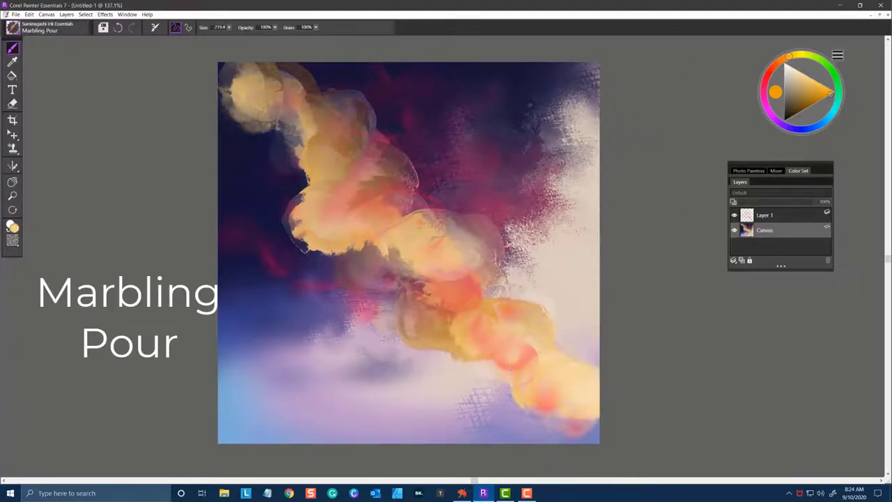
Step: Pour blue paint over the diagonal band and the area above it with the Marbling Pour brush
mouse_move(426, 150)
mouse_down()
mouse_move(435, 216)
mouse_move(457, 254)
mouse_move(446, 301)
mouse_move(348, 272)
mouse_move(343, 216)
mouse_move(469, 314)
mouse_move(380, 146)
mouse_up()
drag(333, 130, 316, 126)
mouse_move(473, 170)
mouse_down()
mouse_move(480, 257)
mouse_move(536, 348)
mouse_move(570, 367)
mouse_up()
drag(380, 282, 441, 322)
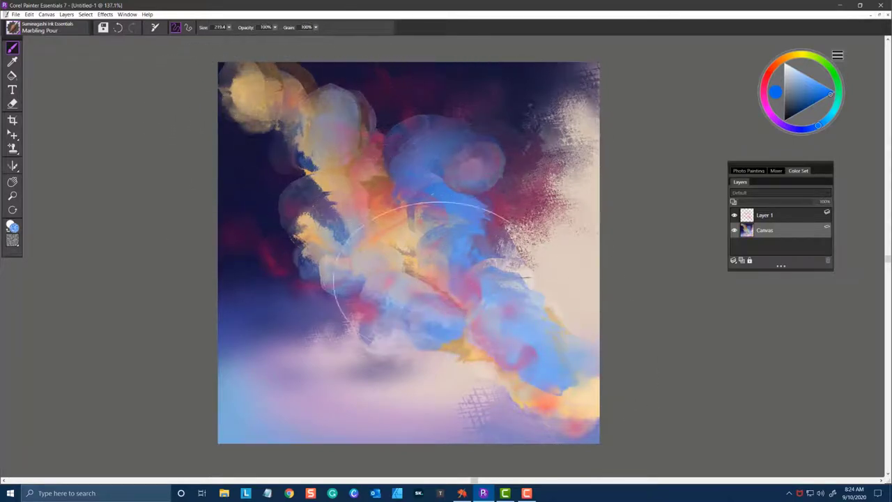
drag(450, 289, 537, 352)
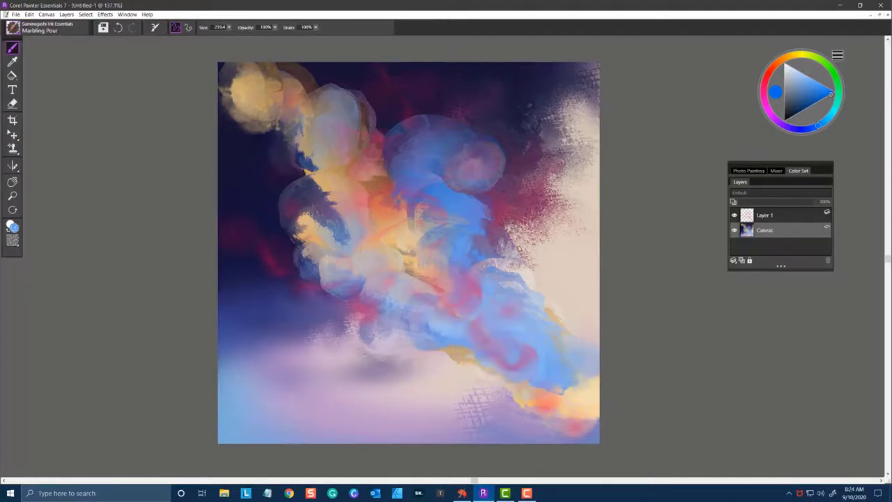
Step: Swirl blue through the poured shapes on the Canvas layer with the Marbling brush
click(48, 28)
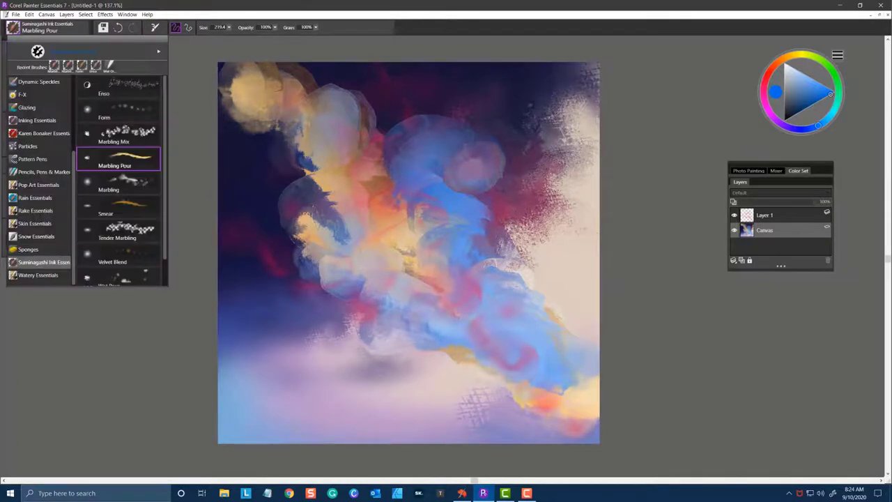
click(119, 184)
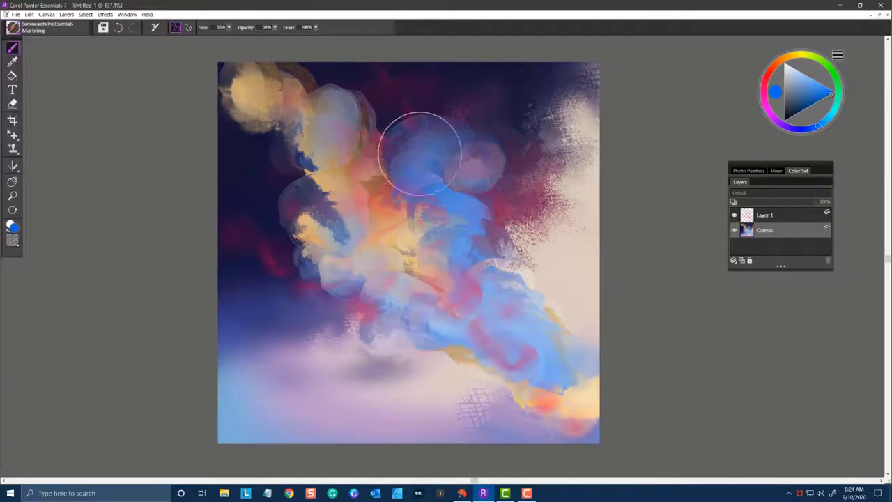
drag(420, 154, 425, 112)
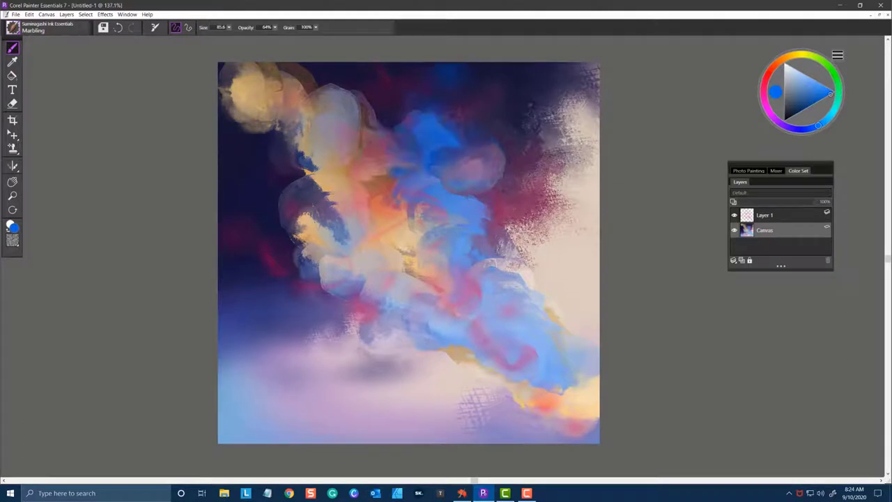
mouse_move(380, 195)
mouse_down()
mouse_move(398, 239)
mouse_move(331, 261)
mouse_move(352, 300)
mouse_move(317, 237)
mouse_move(317, 185)
mouse_move(296, 188)
mouse_move(276, 122)
mouse_move(303, 80)
mouse_move(391, 185)
mouse_up()
mouse_move(446, 156)
mouse_down()
mouse_move(460, 216)
mouse_move(446, 320)
mouse_move(547, 345)
mouse_move(575, 394)
mouse_move(519, 407)
mouse_move(480, 404)
mouse_up()
mouse_move(547, 359)
mouse_down()
mouse_move(568, 418)
mouse_move(589, 425)
mouse_up()
drag(495, 348, 515, 240)
mouse_move(488, 279)
mouse_down()
mouse_move(544, 202)
mouse_move(501, 129)
mouse_move(516, 98)
mouse_move(571, 195)
mouse_up()
mouse_move(508, 146)
mouse_down()
mouse_move(561, 81)
mouse_move(540, 122)
mouse_move(457, 202)
mouse_move(496, 307)
mouse_move(533, 312)
mouse_up()
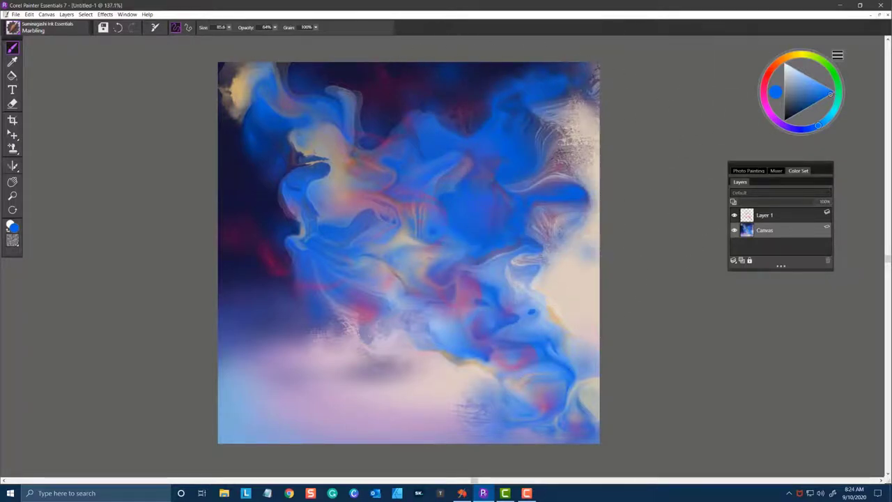
Step: Marble red-orange streaks through the blue swirls on the Canvas layer and across the left side and bottom on Layer 1
drag(543, 98, 530, 167)
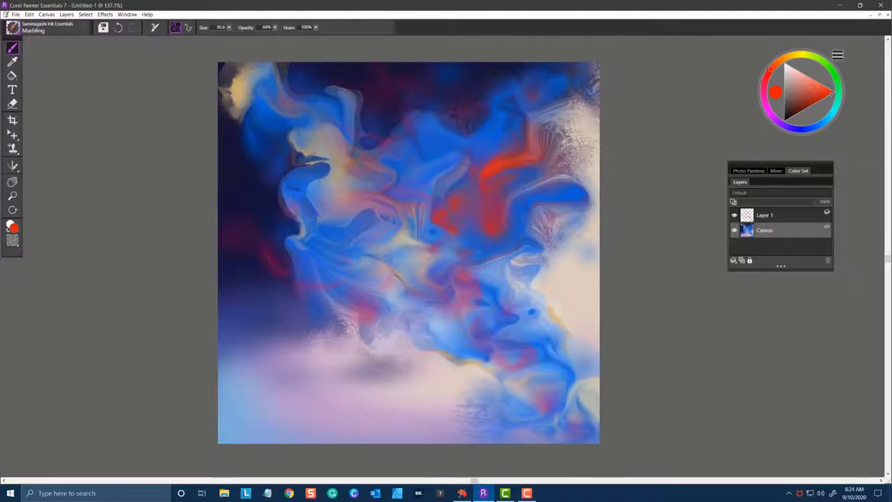
mouse_move(432, 247)
mouse_down()
mouse_move(418, 320)
mouse_move(348, 370)
mouse_move(268, 404)
mouse_up()
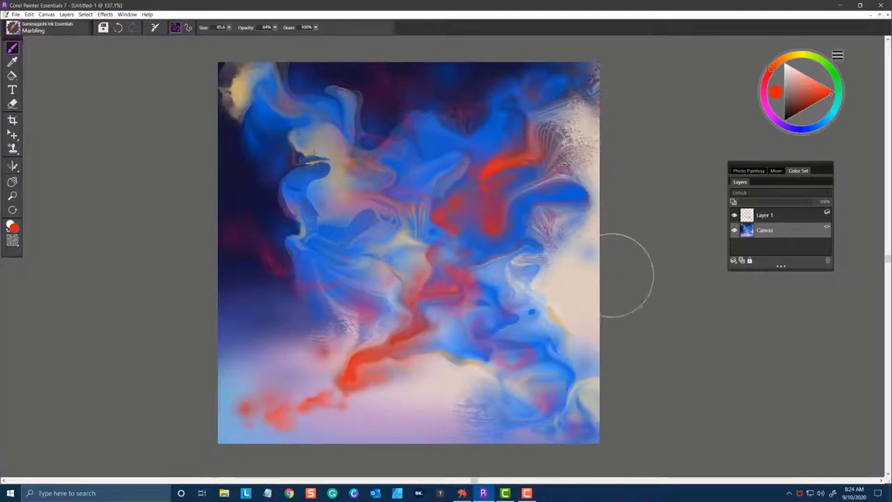
click(766, 216)
drag(477, 85, 455, 114)
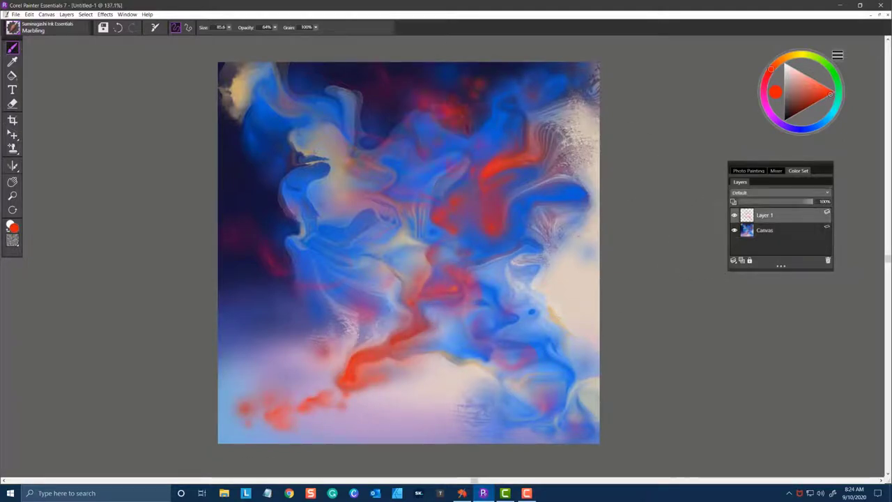
mouse_move(348, 195)
mouse_down()
mouse_move(268, 209)
mouse_move(251, 286)
mouse_up()
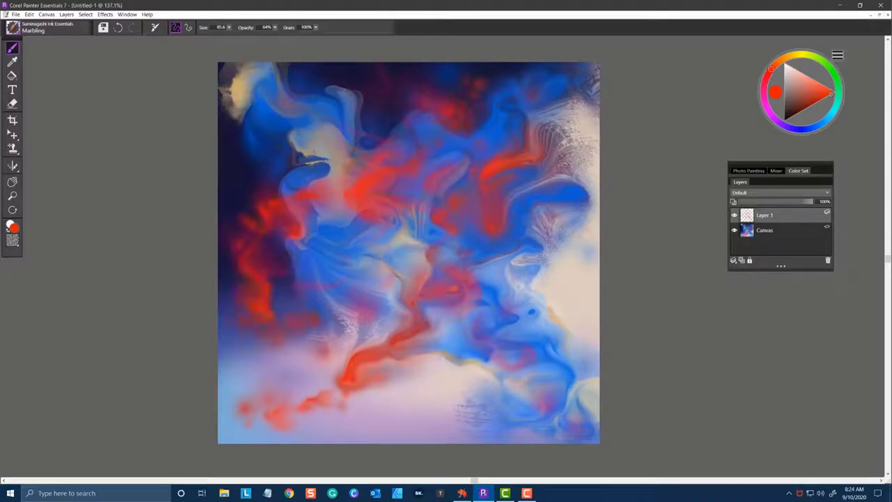
mouse_move(328, 341)
mouse_down()
mouse_move(453, 390)
mouse_move(516, 376)
mouse_up()
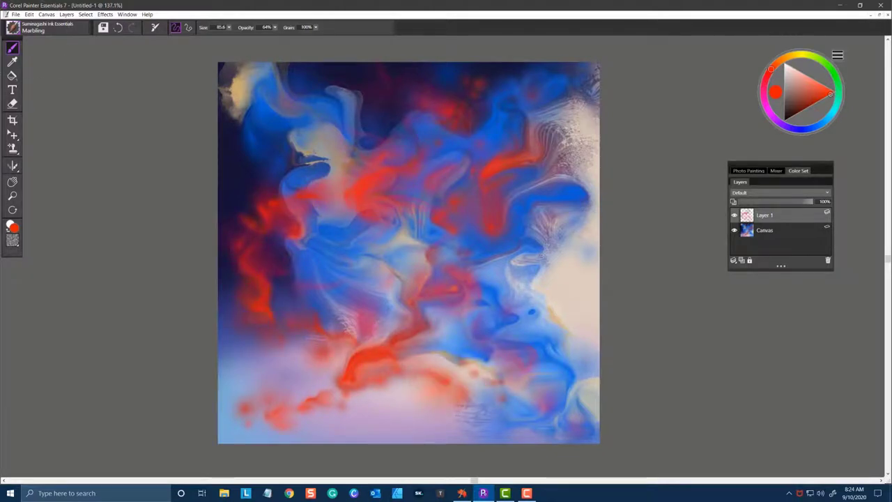
Step: Smear the blue and cream swirls in the upper-left part of the painting on the Canvas layer with the Smear brush
click(28, 27)
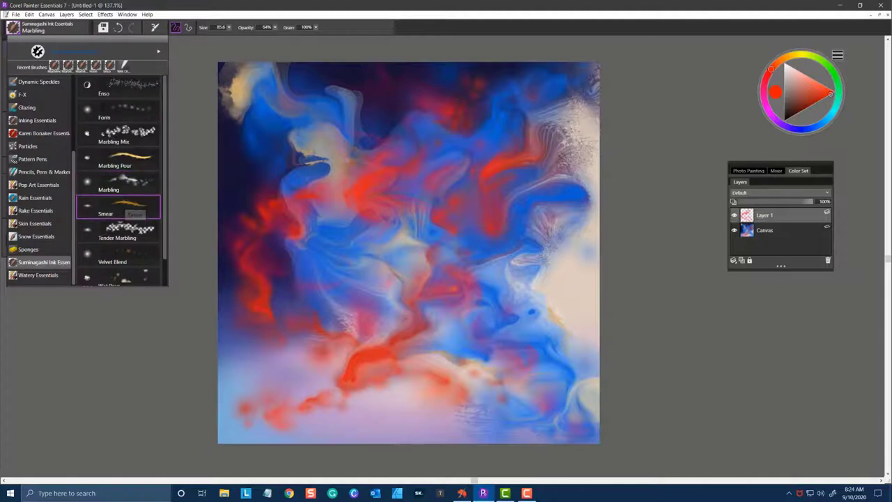
click(119, 207)
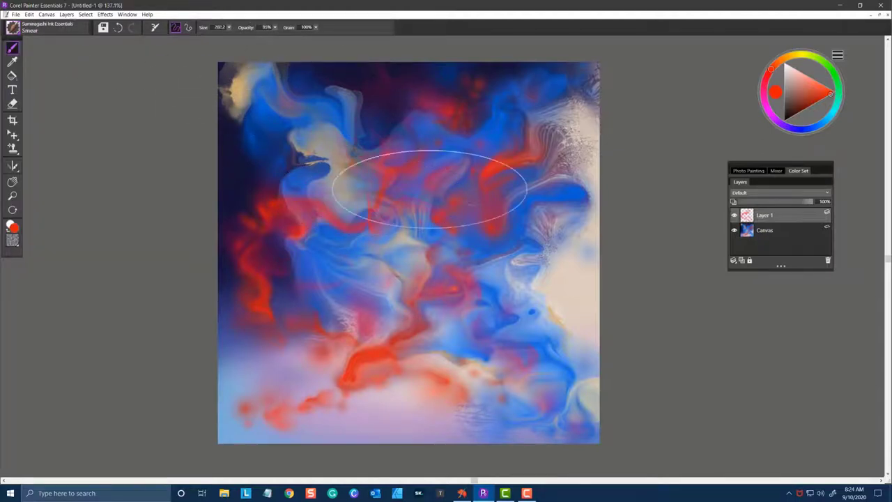
click(765, 230)
drag(405, 159, 386, 216)
mouse_move(378, 144)
mouse_down()
mouse_move(418, 115)
mouse_move(329, 157)
mouse_move(317, 171)
mouse_up()
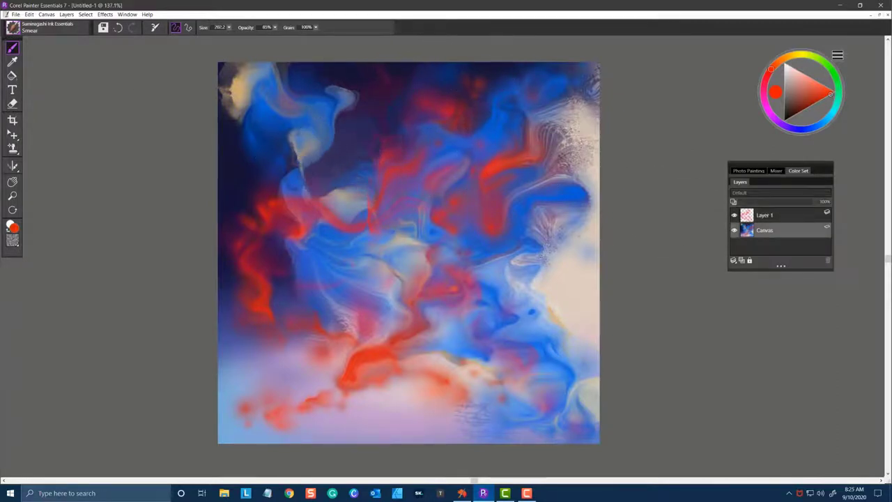
drag(329, 212, 310, 231)
mouse_move(346, 102)
mouse_down()
mouse_move(336, 161)
mouse_move(306, 157)
mouse_up()
drag(348, 131, 300, 160)
mouse_move(385, 104)
mouse_down()
mouse_move(327, 120)
mouse_move(301, 167)
mouse_up()
mouse_move(433, 135)
mouse_down()
mouse_move(328, 195)
mouse_move(488, 139)
mouse_move(334, 209)
mouse_move(299, 216)
mouse_move(295, 191)
mouse_up()
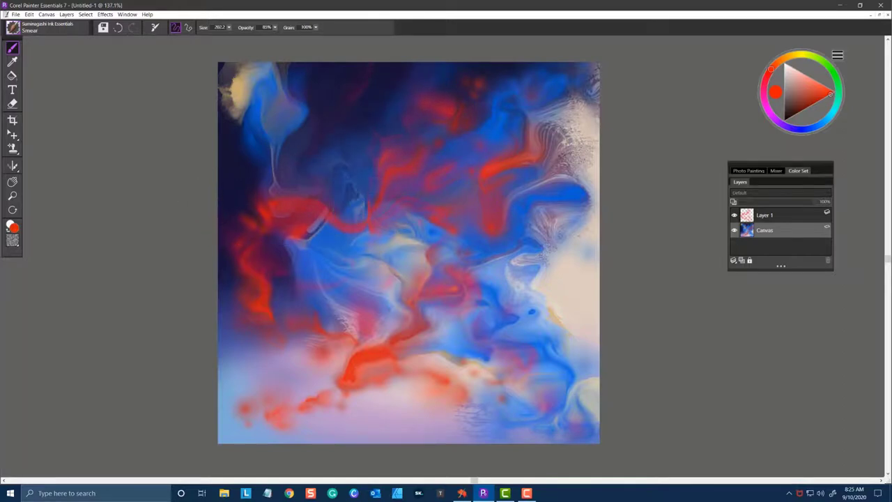
Step: Smear the blue, pink and cream shapes through the centre of the painting and out toward its right edge
drag(371, 229, 368, 244)
drag(409, 218, 418, 255)
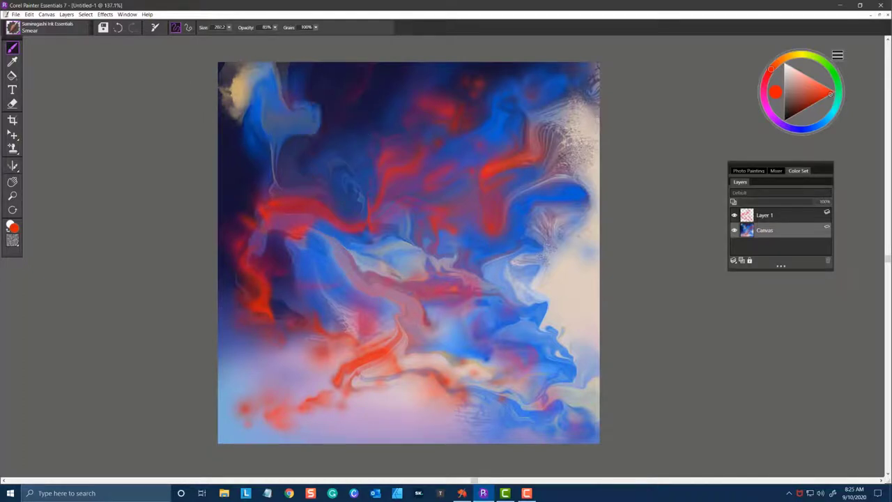
drag(363, 255, 439, 223)
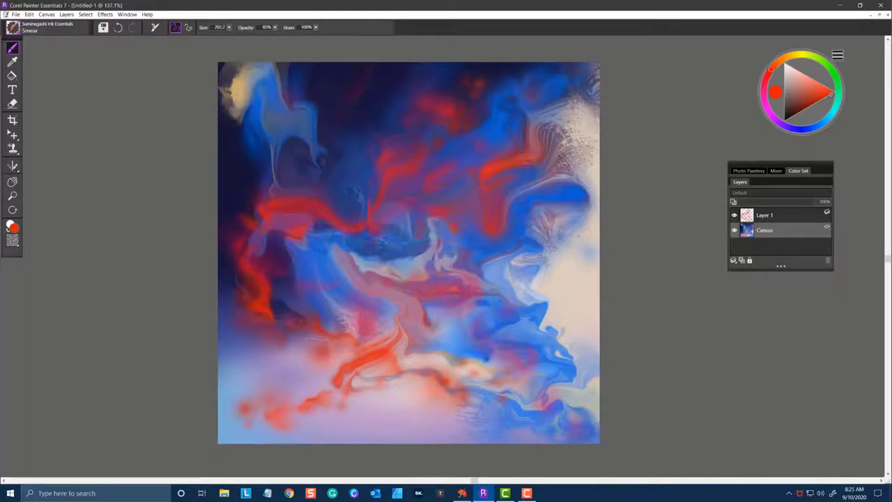
drag(523, 209, 581, 160)
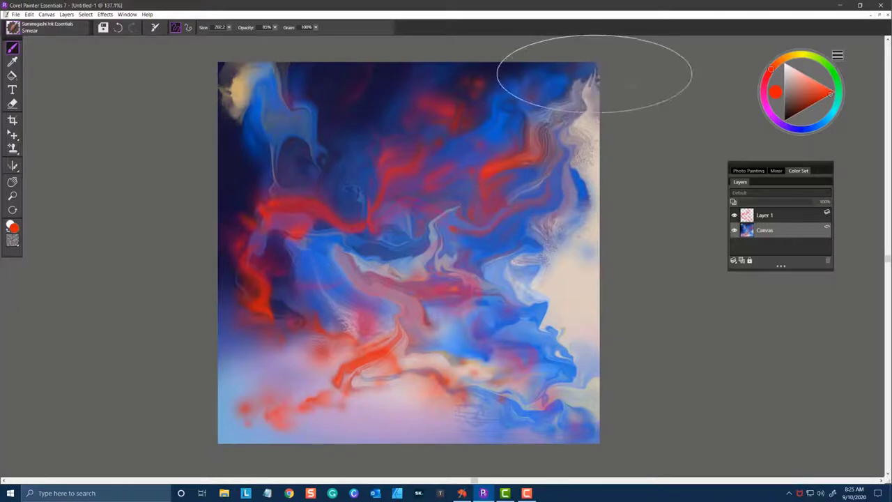
Step: Smear the colours along the painting's right edge and lower half, and pull the cream patch down from its upper-left corner
drag(594, 85, 561, 209)
drag(601, 246, 402, 310)
drag(398, 352, 491, 415)
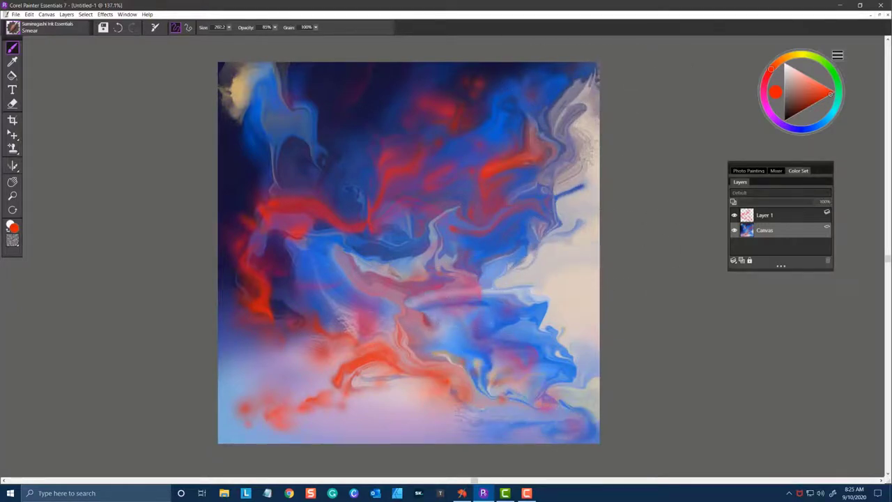
drag(547, 392, 608, 401)
mouse_move(303, 78)
mouse_down()
mouse_move(229, 87)
mouse_move(290, 117)
mouse_move(293, 139)
mouse_up()
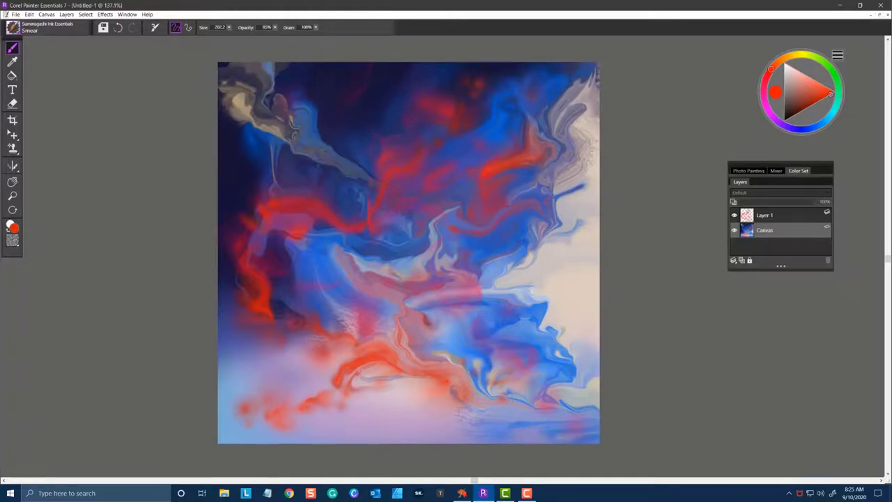
Step: Swirl the red, blue and cream shapes around the centre of the Canvas layer with the Tender Marbling brush
click(46, 28)
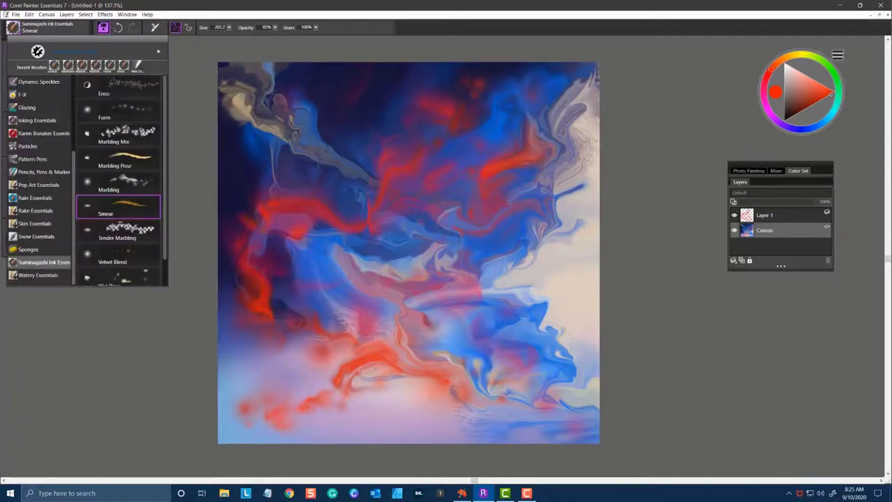
click(117, 230)
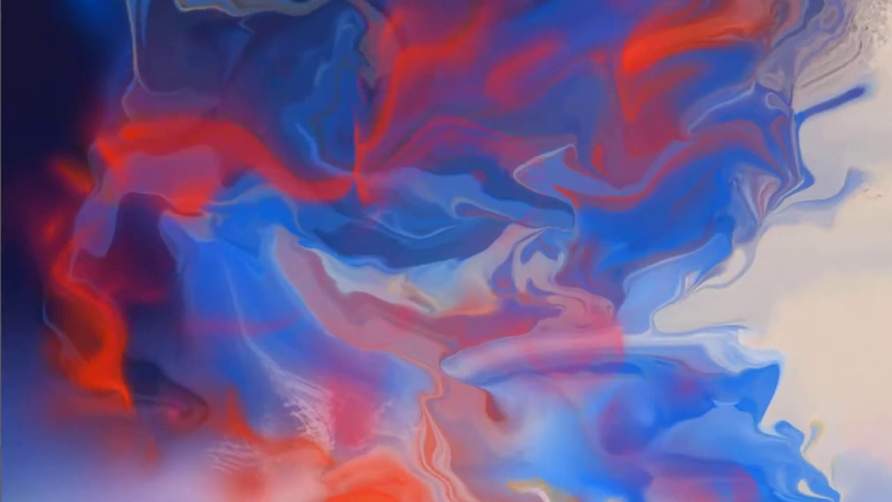
drag(296, 153, 315, 91)
mouse_move(248, 192)
mouse_down()
mouse_move(254, 171)
mouse_move(418, 209)
mouse_move(453, 149)
mouse_move(488, 139)
mouse_move(467, 191)
mouse_up()
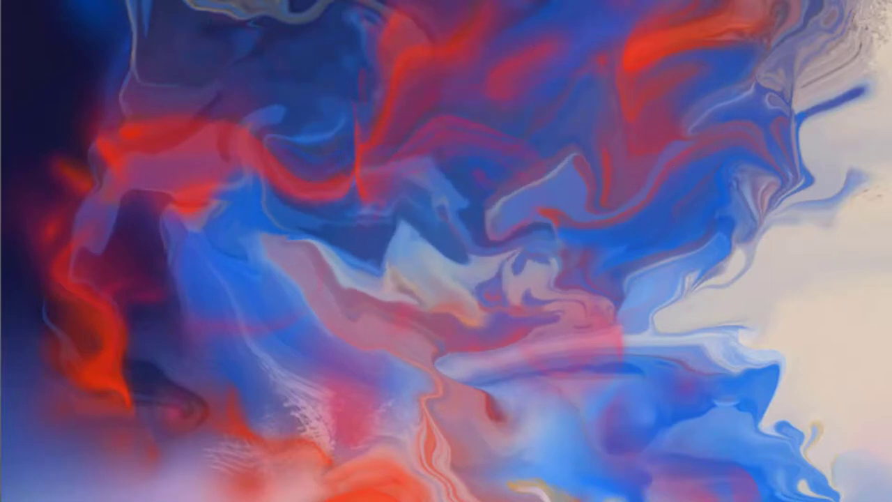